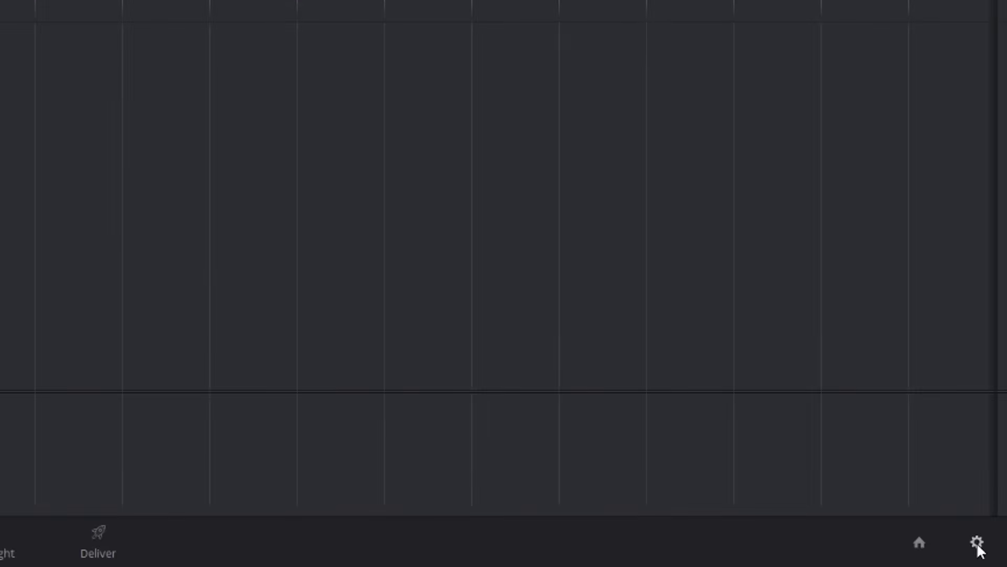
In Project Settings, keep the timeline at 1920 x 1080 HD and check the 24 fps frame rate
click(977, 543)
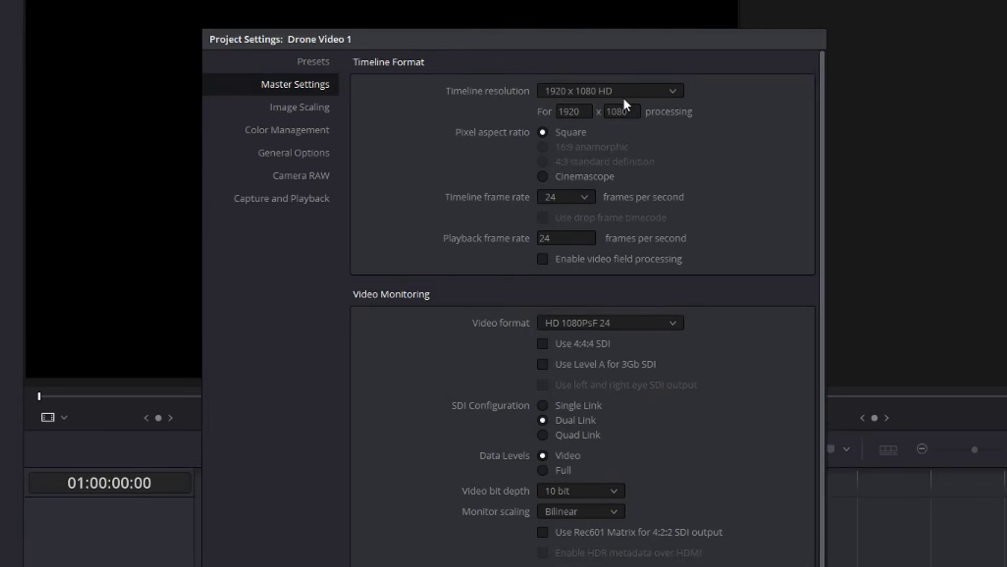
click(636, 92)
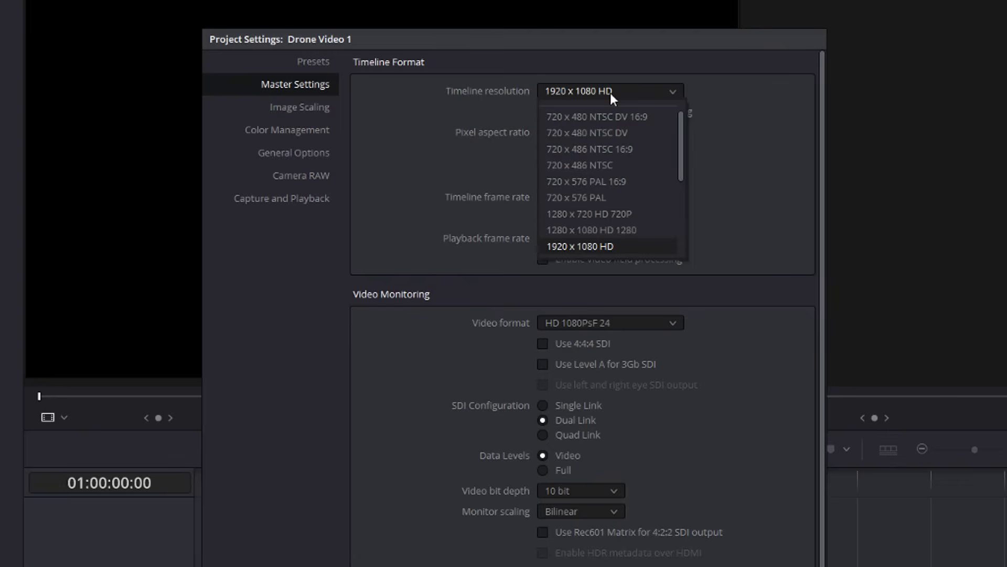
click(653, 94)
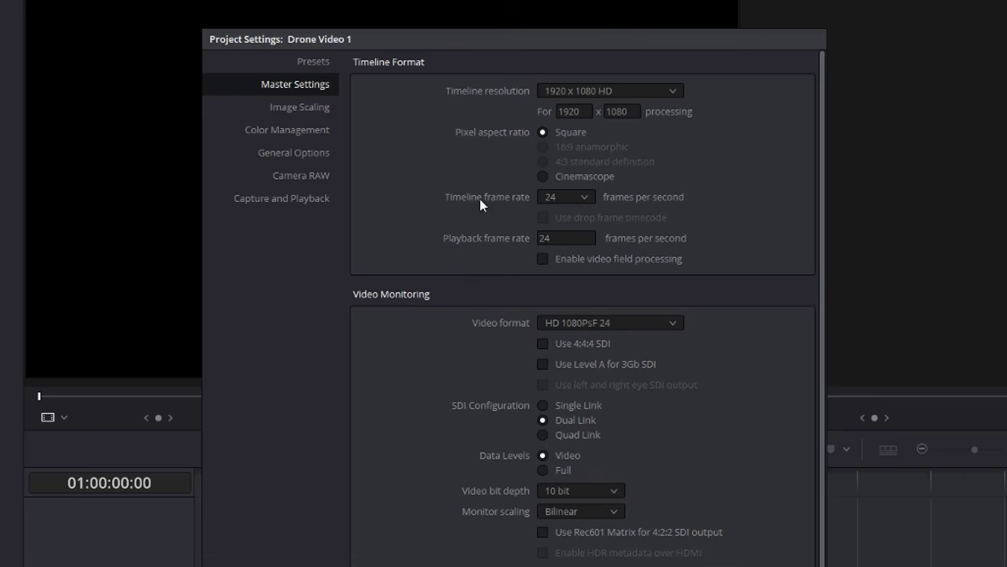
click(577, 197)
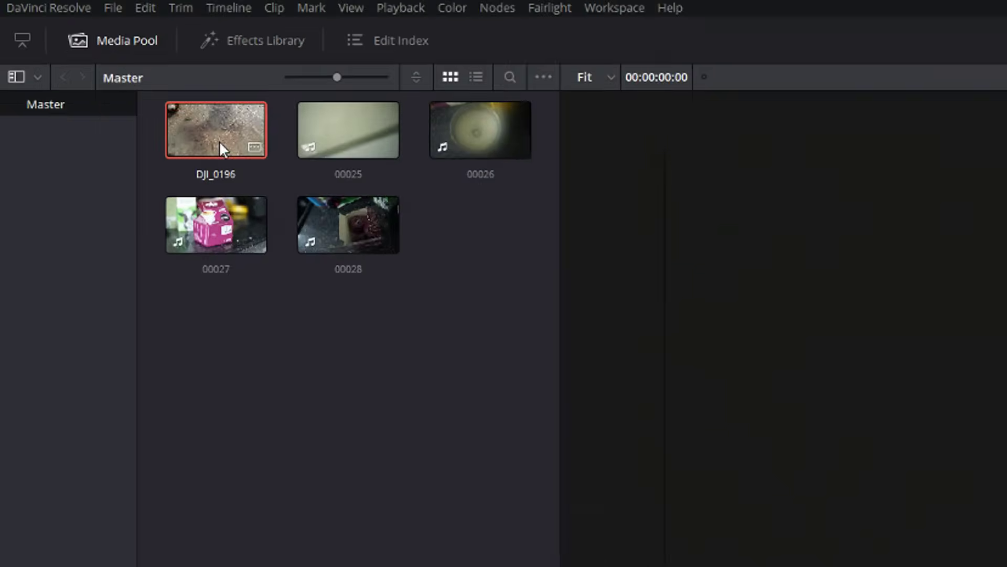
Check the DJI_0196 clip's Clip Attributes from its right-click menu
right_click(94, 63)
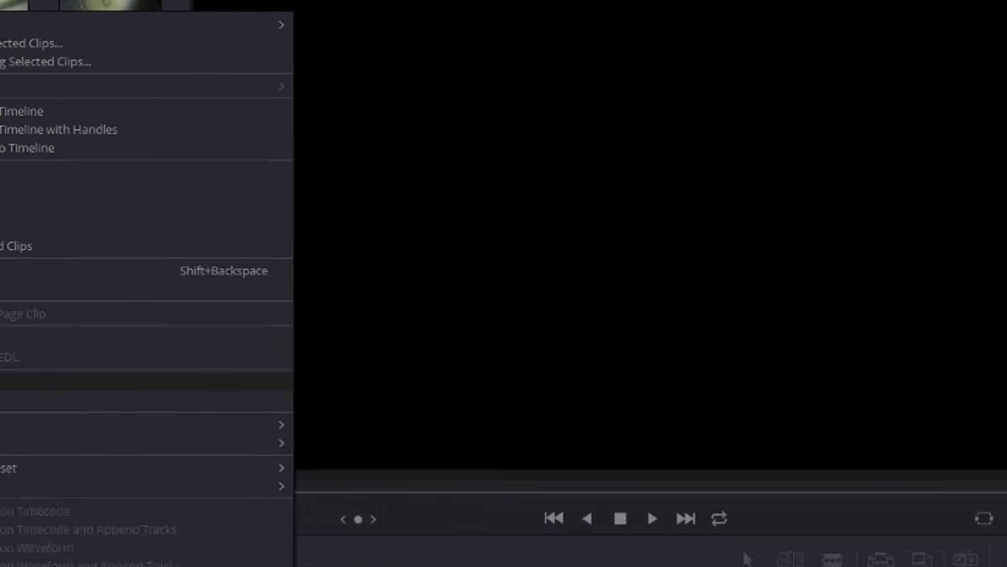
click(309, 513)
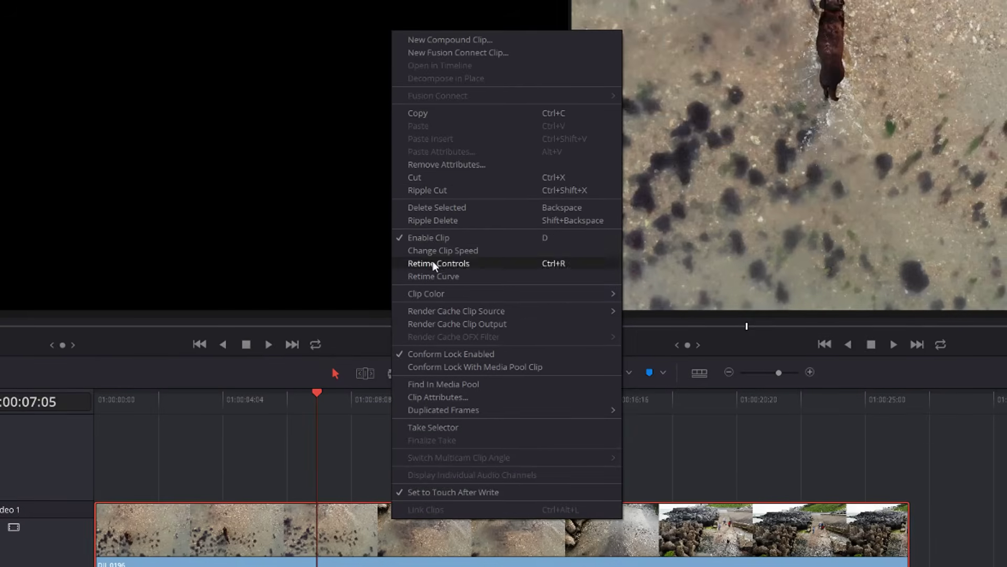
Change DJI_0196 to 40% speed and drag its end out to the full slowed length
click(465, 251)
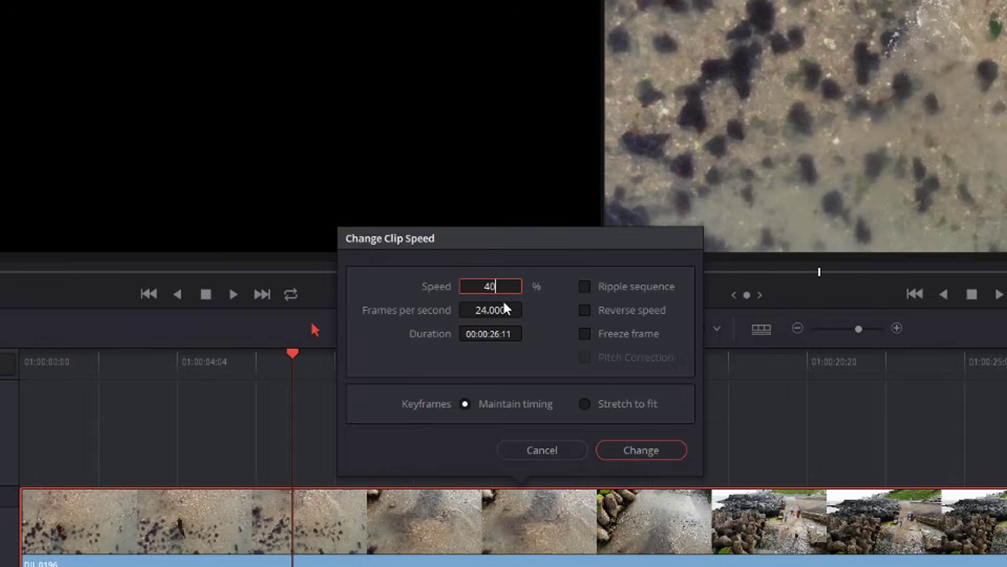
click(641, 451)
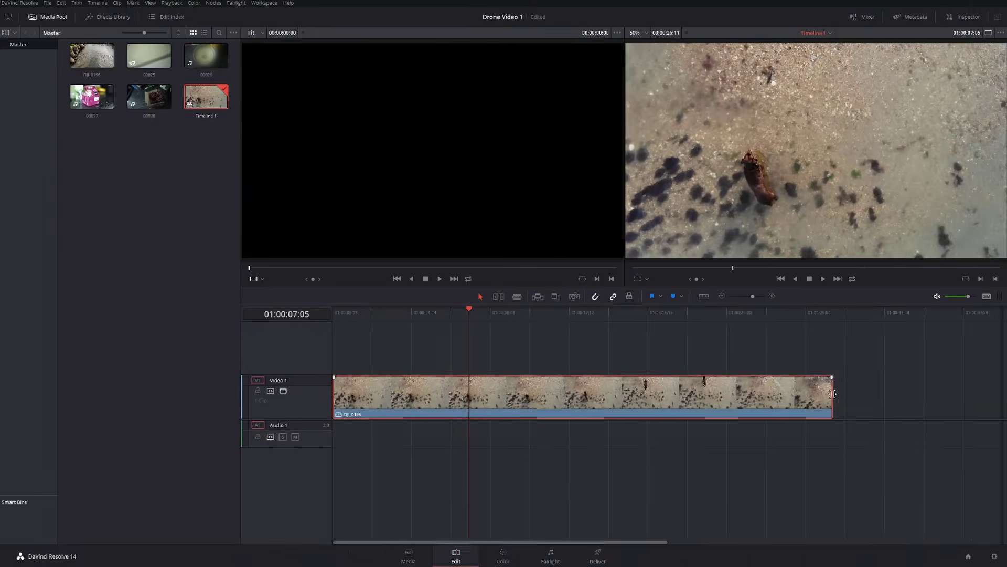
drag(936, 472, 1006, 473)
drag(999, 406, 999, 407)
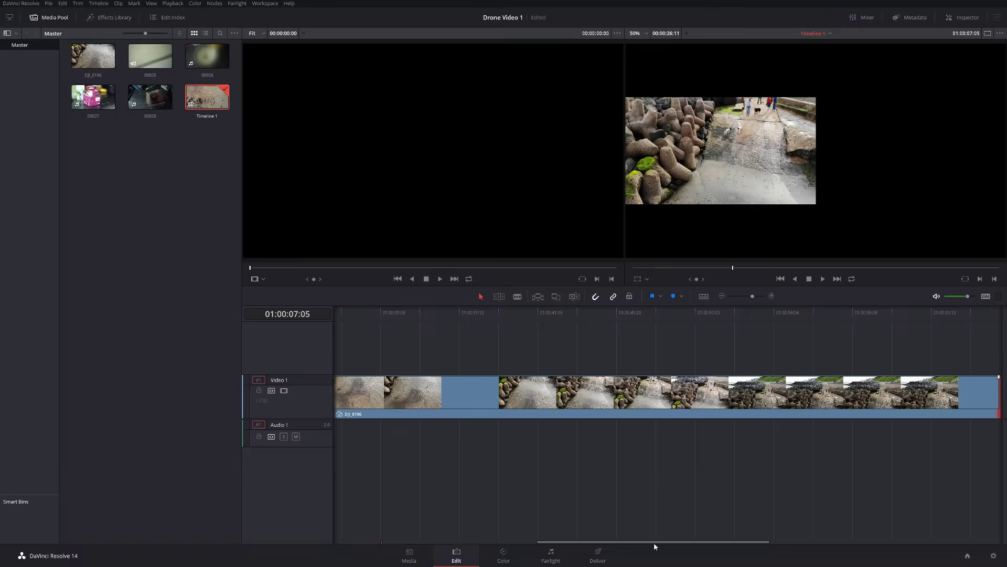
drag(653, 543, 446, 543)
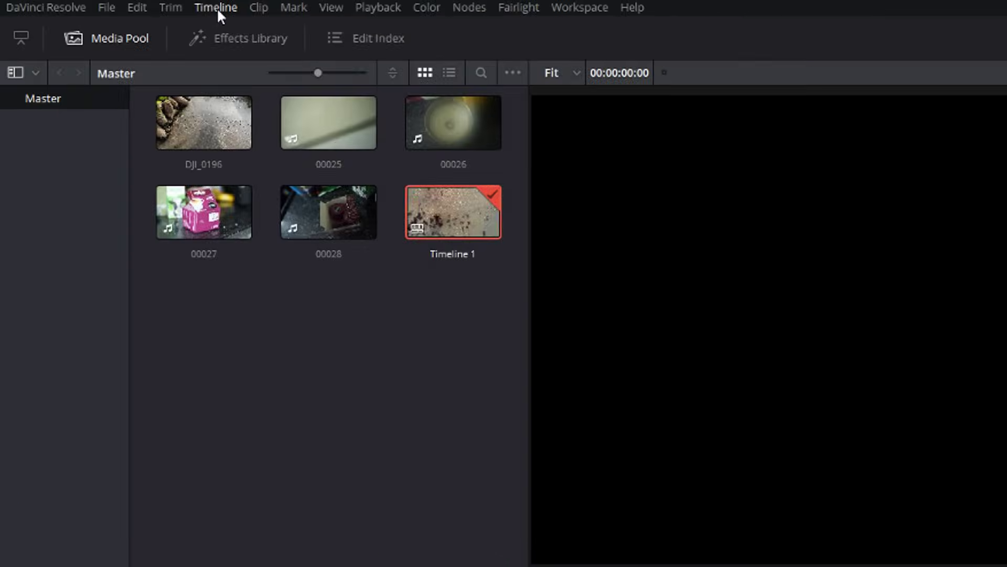
Set Timeline 1's output blanking to 2.39 from the Timeline menu
click(218, 10)
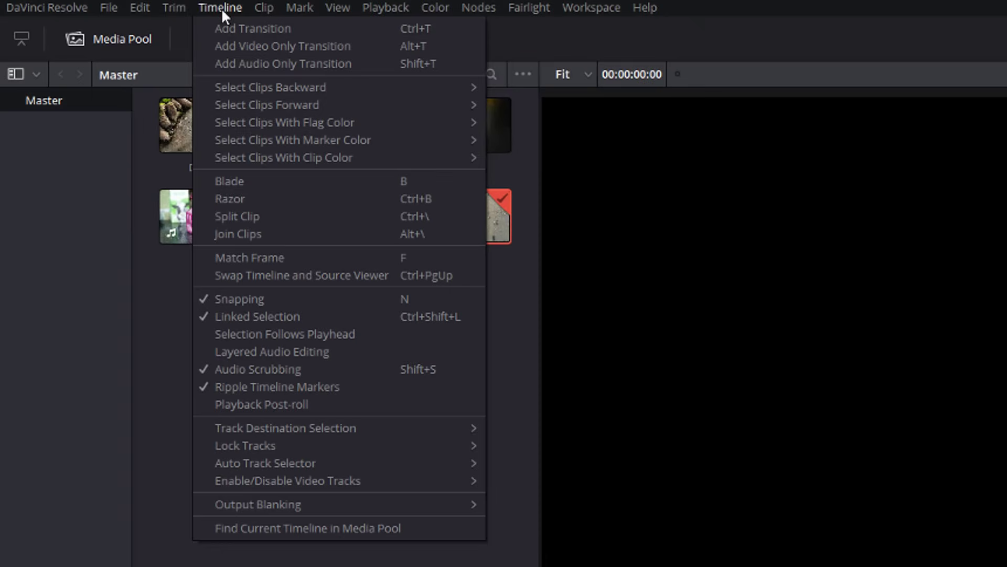
mouse_move(279, 501)
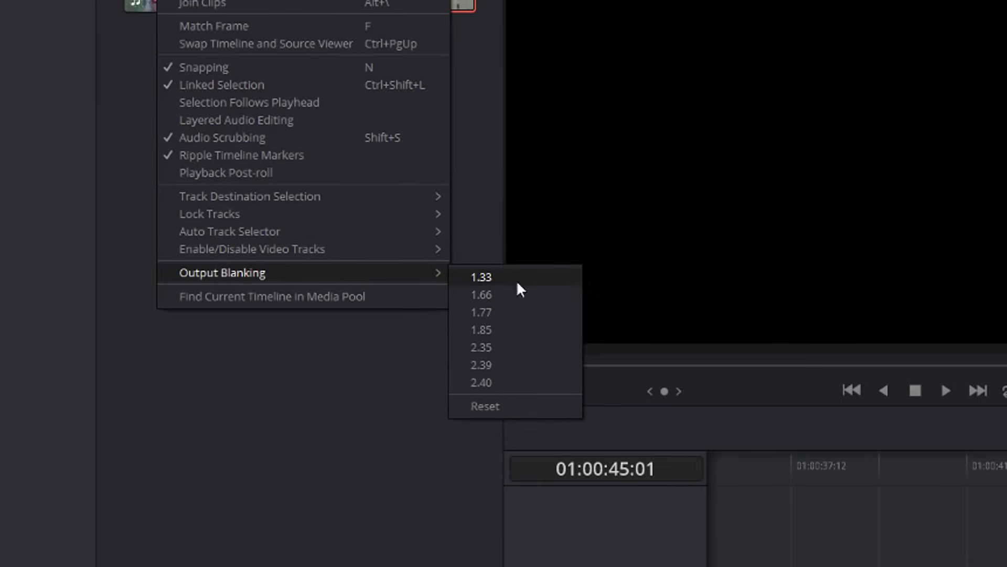
click(507, 365)
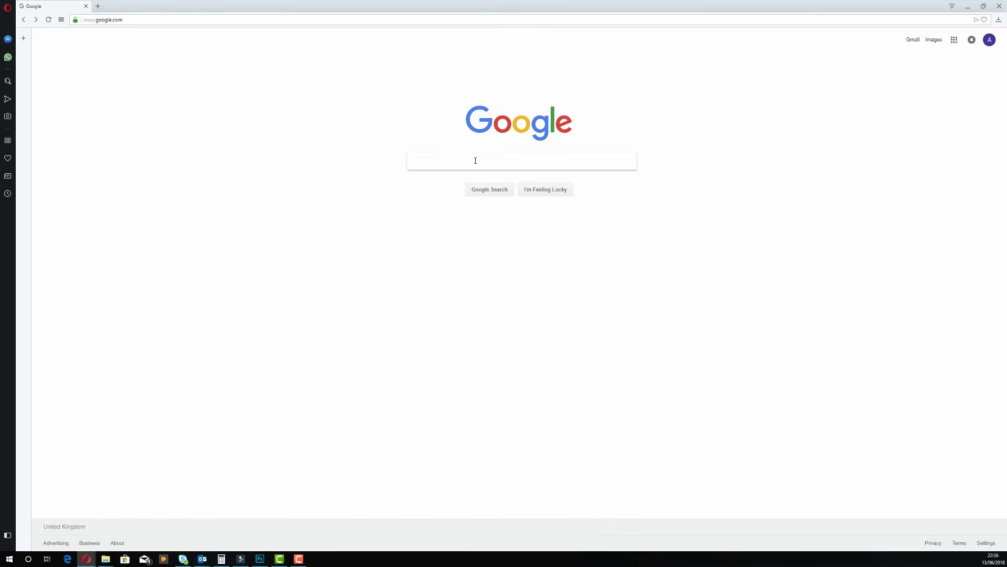
Search Google for 'free luts for davinci resolve' using the suggested query
text(fr)
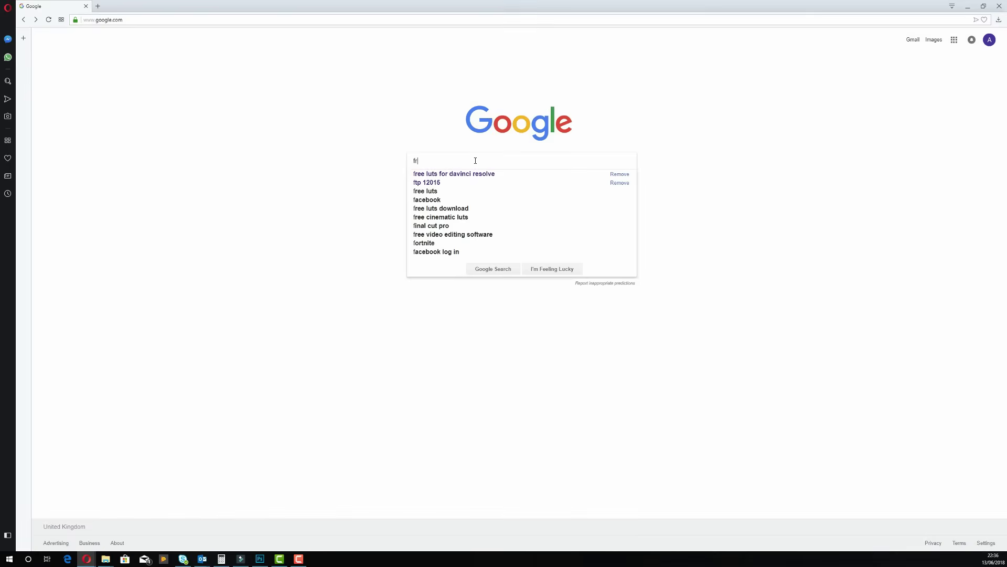
text(ee luts fo)
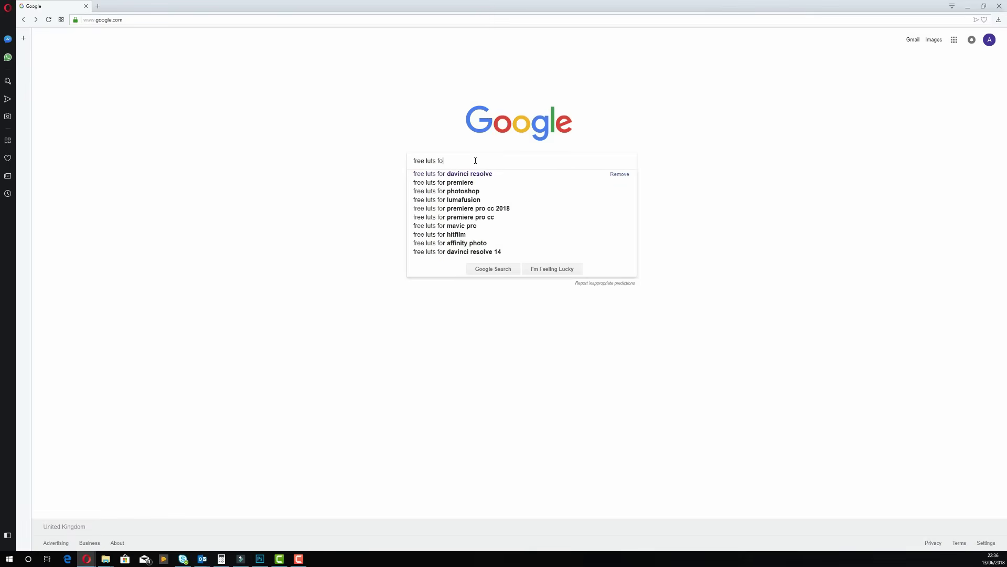
text(r)
click(469, 176)
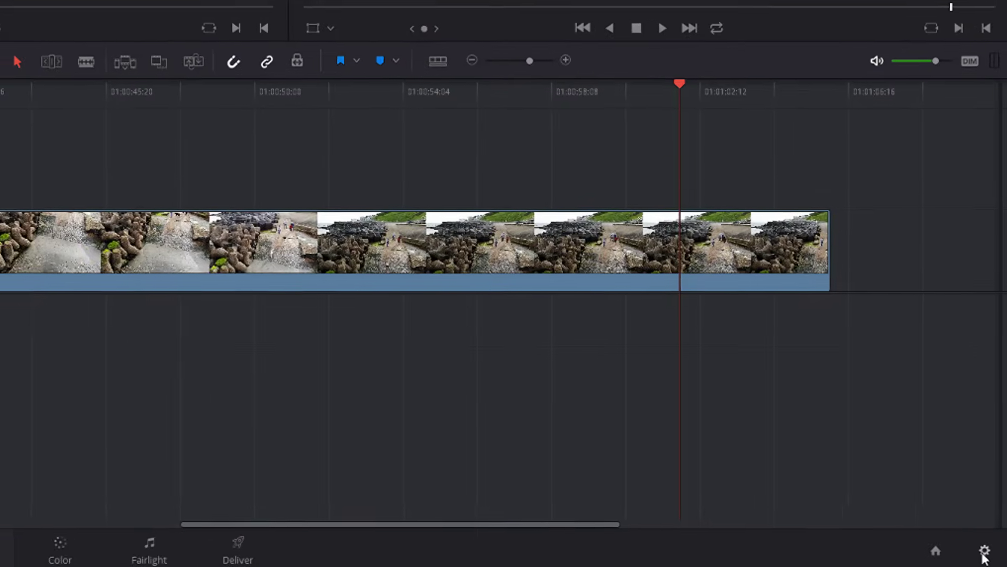
Browse the 3D Input Lookup Table list in Color Management, leaving it at No LUT selected
click(983, 546)
click(237, 65)
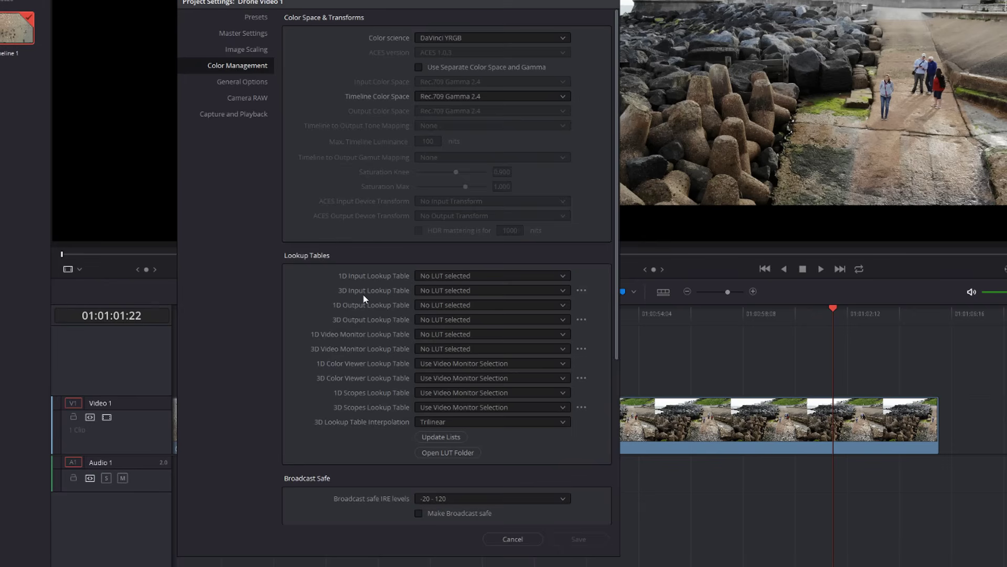
click(563, 291)
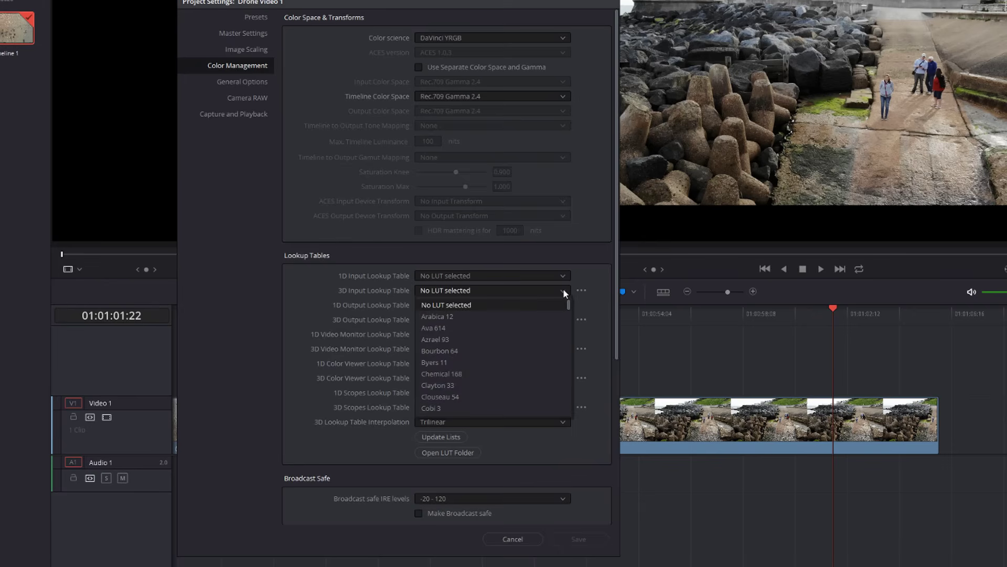
scroll(524, 327, down, 10)
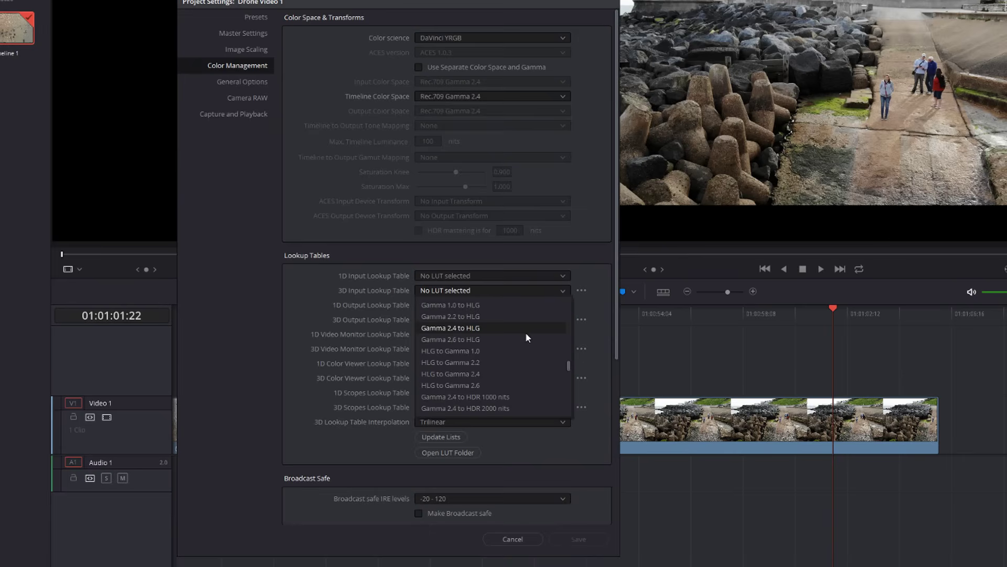
click(593, 278)
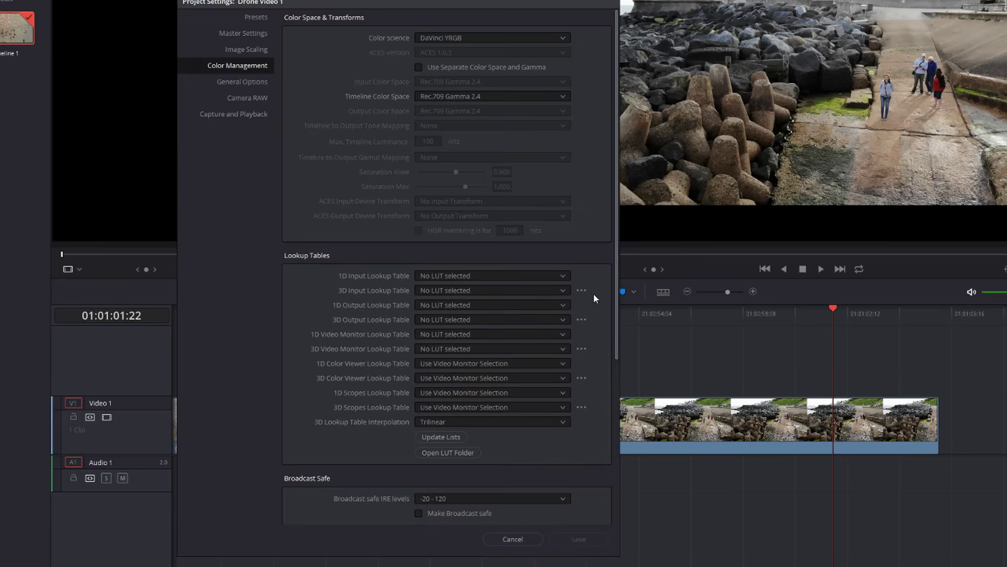
Open the project's LUT folder, which contains the '35 Free LUTs' folder
click(453, 452)
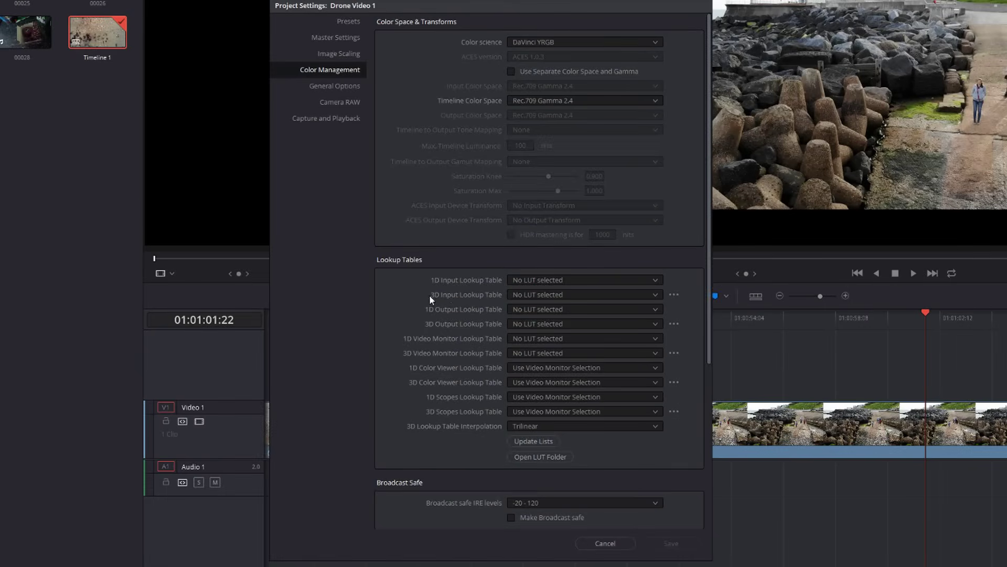
Choose McKinnon 75 as the 3D input LUT and save the project settings
click(643, 295)
scroll(578, 363, down, 5)
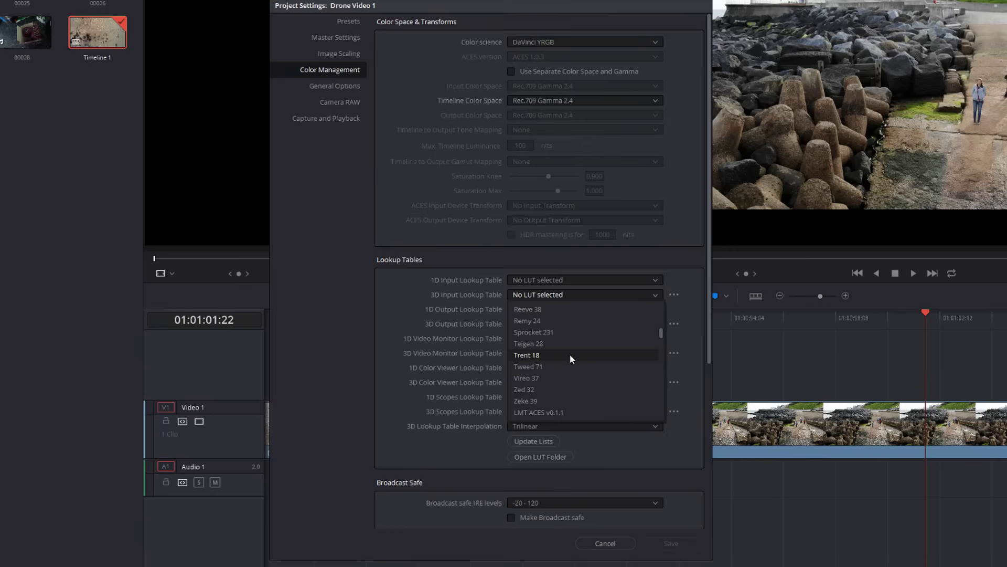
scroll(571, 354, up, 3)
click(545, 309)
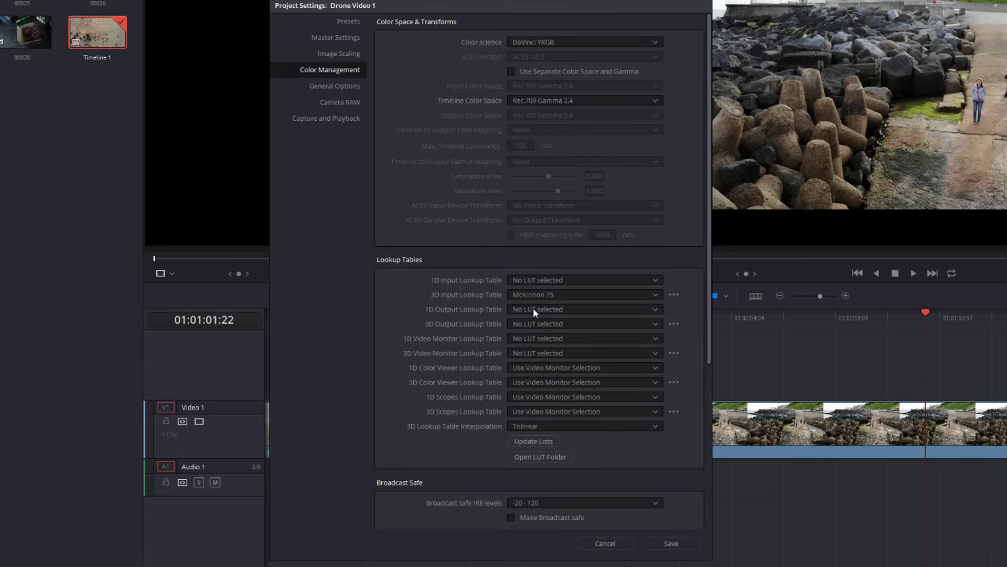
click(671, 544)
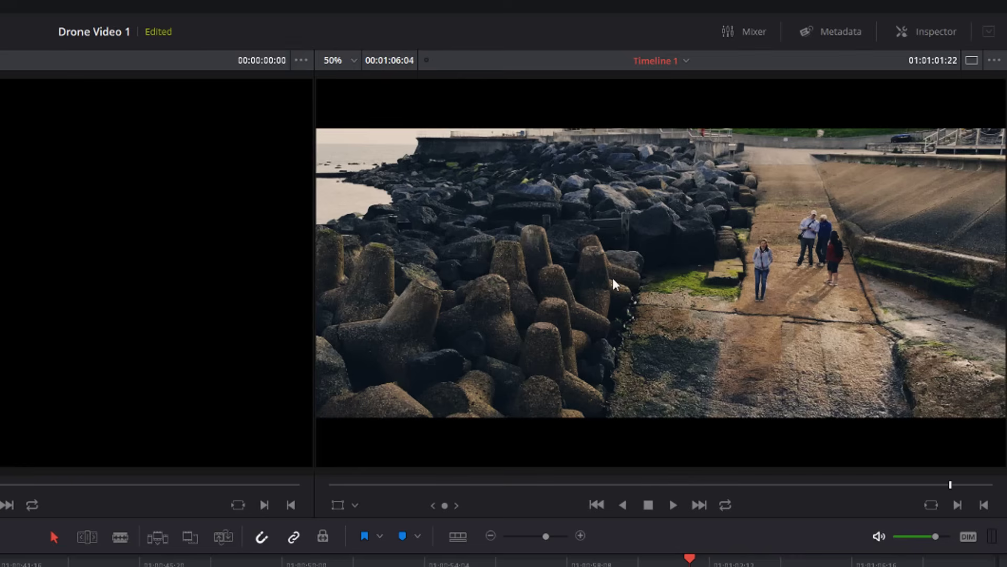
Play Timeline 1 from around 01:00:46 to review the McKinnon 75 look
click(173, 560)
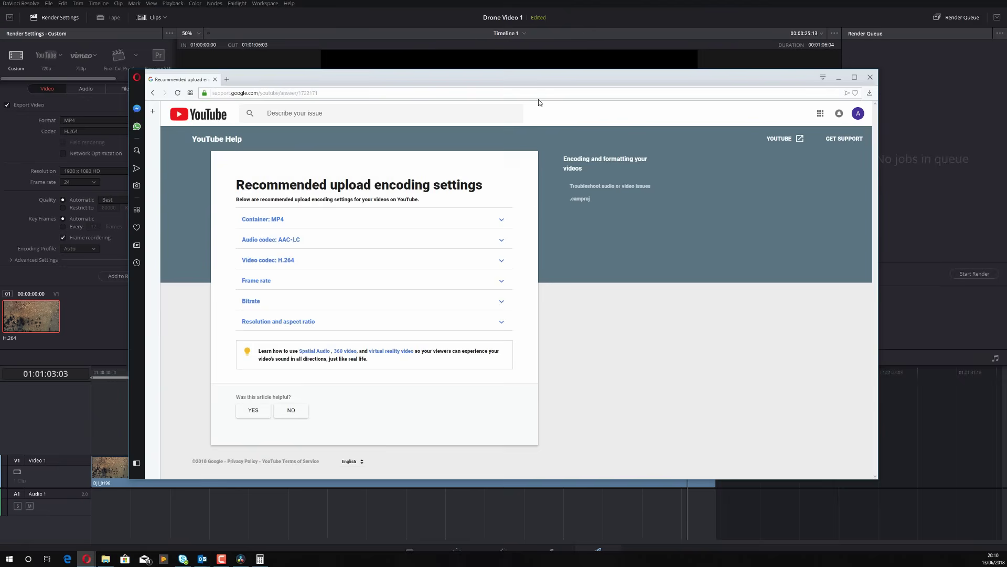
Check YouTube's recommended upload encoding (MP4, AAC-LC, H.264), then list the Deliver page's output formats
click(273, 93)
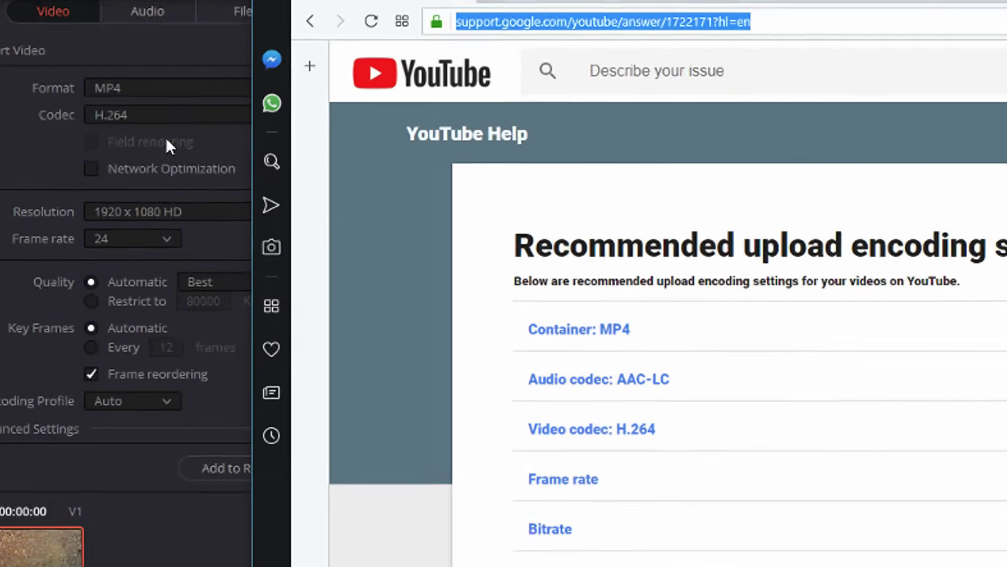
click(180, 85)
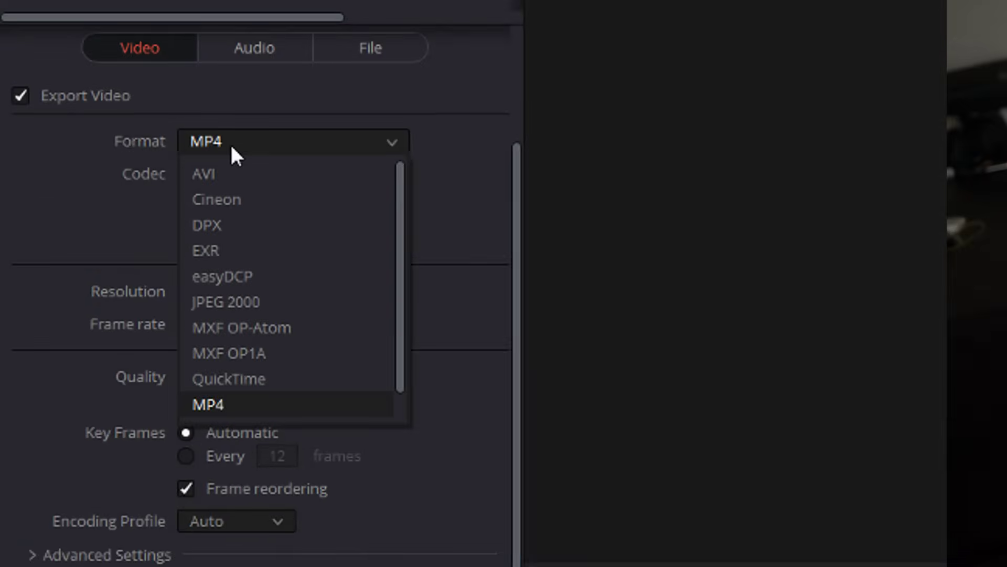
Keep MP4 selected as the render output format
click(231, 404)
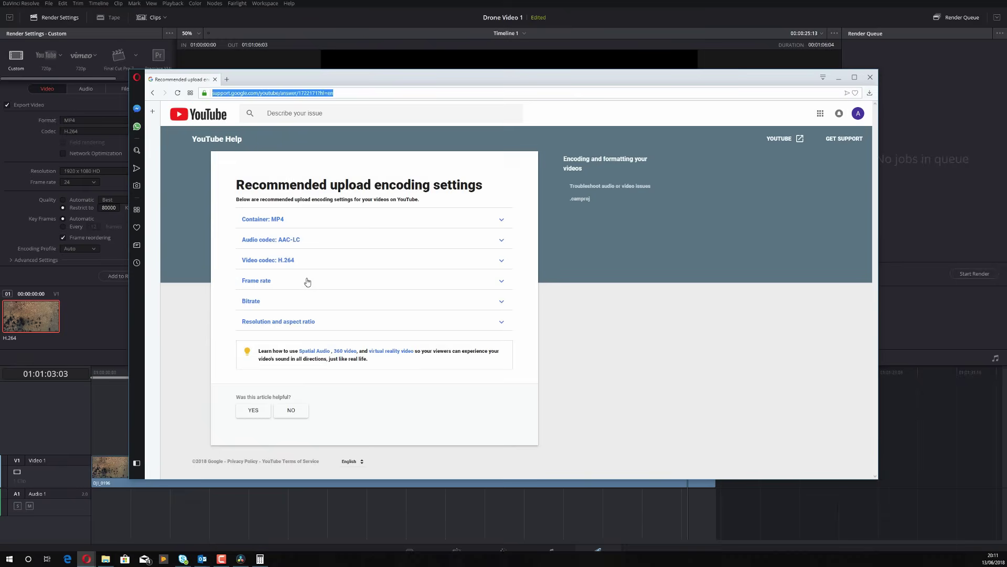
Expand YouTube's recommended bitrate table and highlight 8 Mbps for 1080p
click(251, 302)
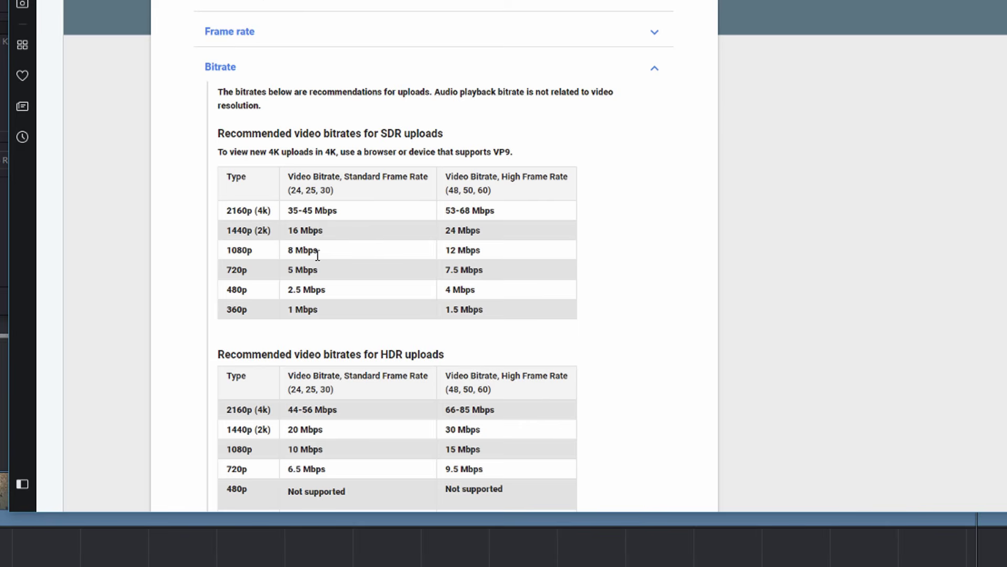
drag(287, 252, 316, 251)
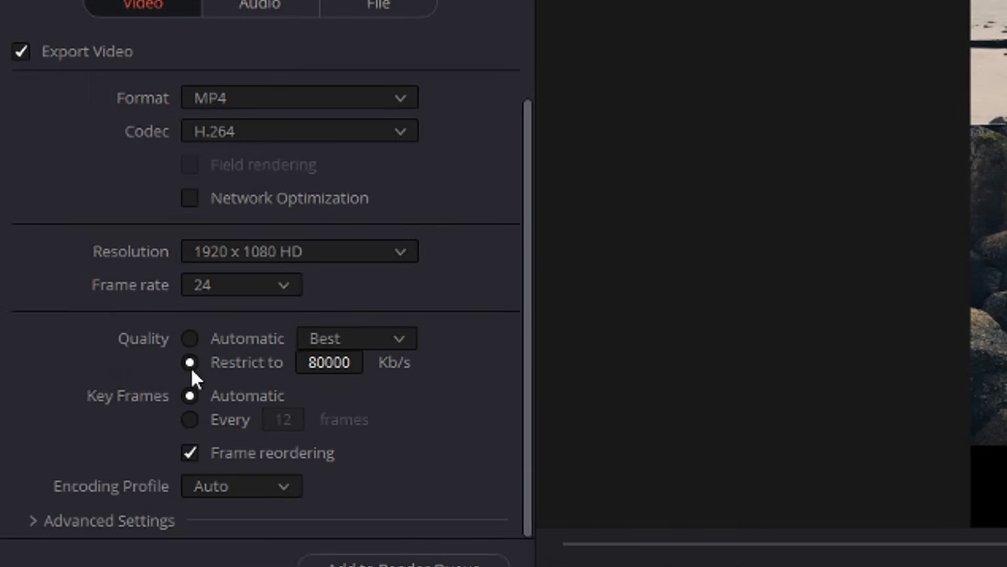
Lower the Restrict to bitrate limit from 80000 to 8000 Kb/s
double_click(336, 362)
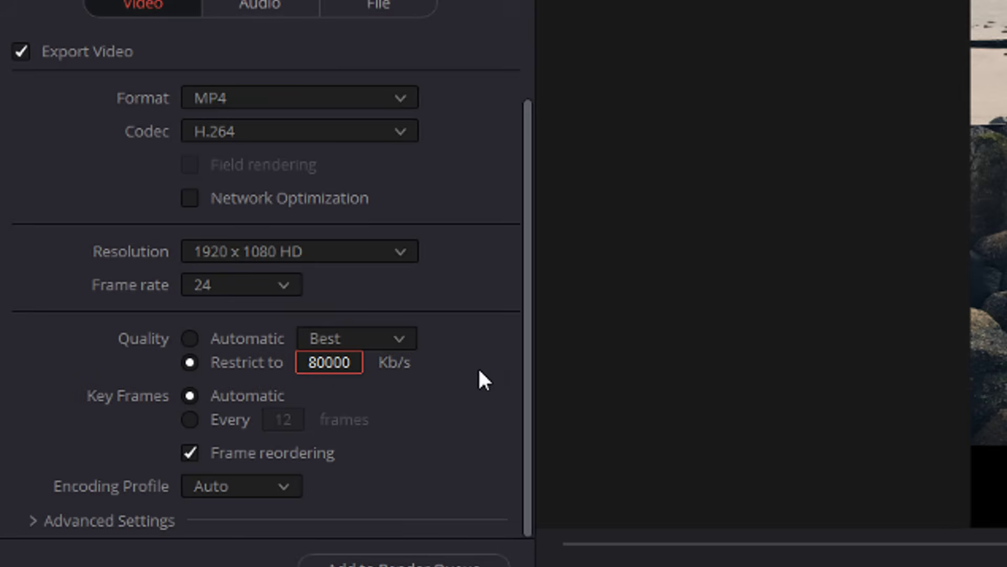
text(8000)
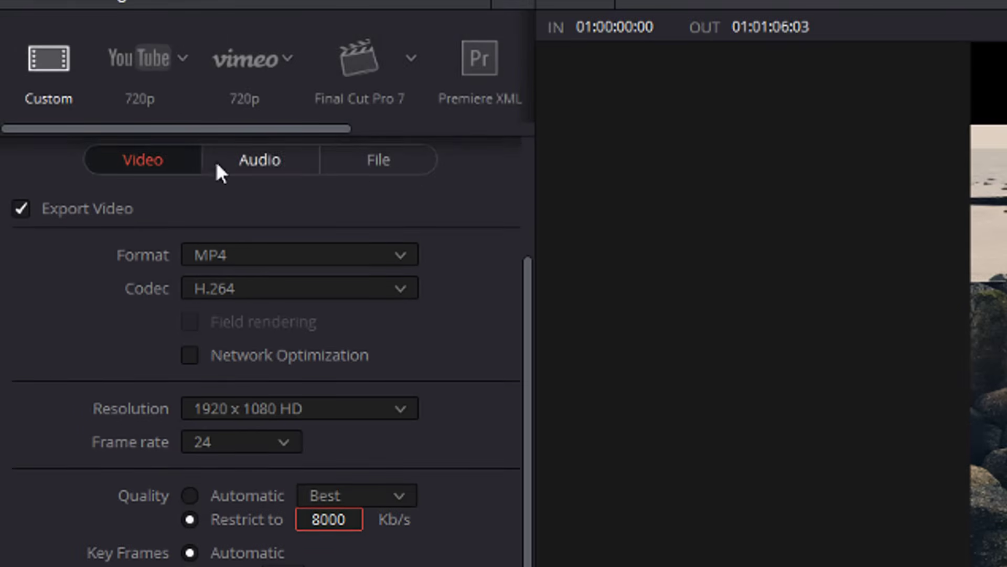
Set the custom file name to 'Drone footage', add the job to the render queue, and close the File Destination dialog
click(382, 162)
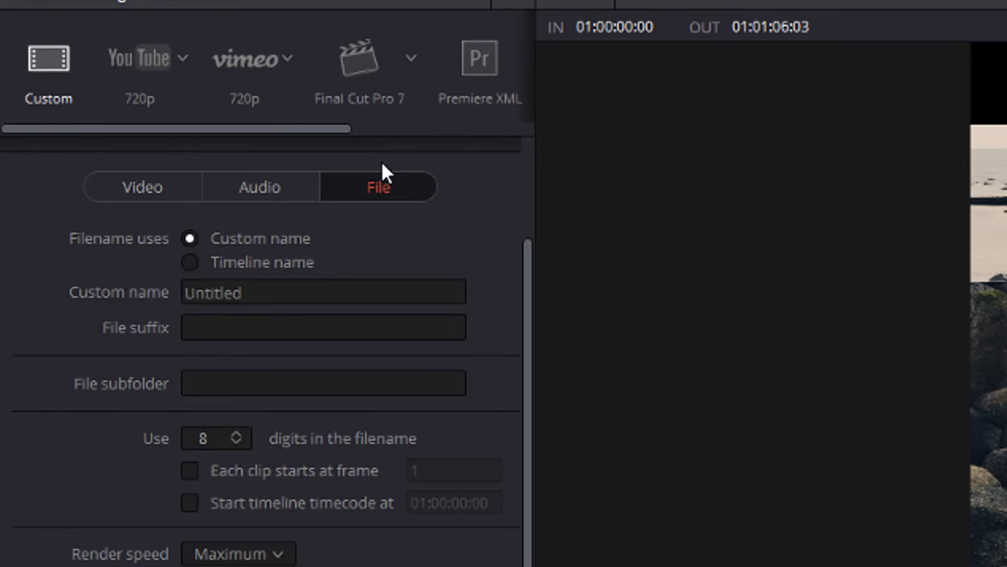
click(277, 292)
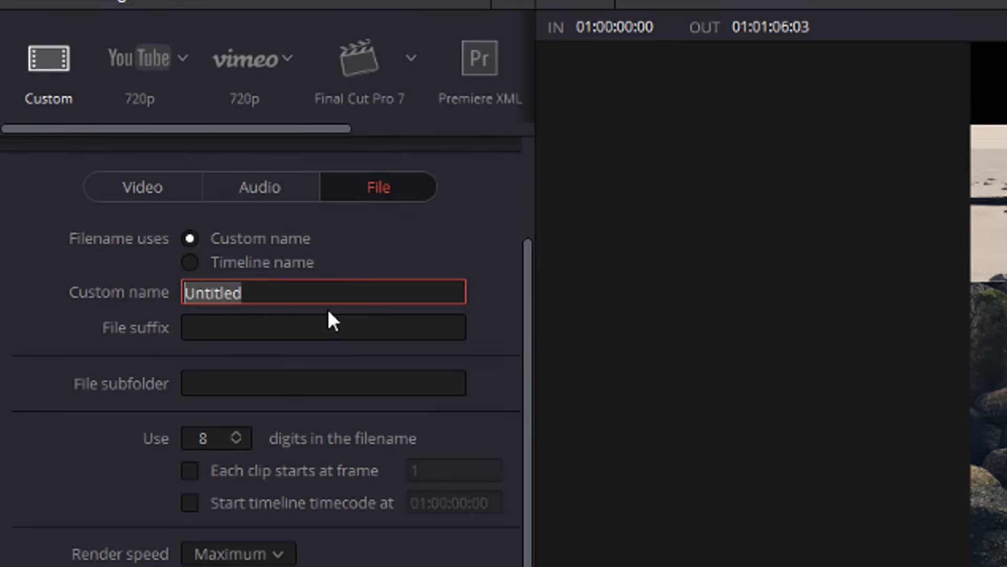
text(Drone footage)
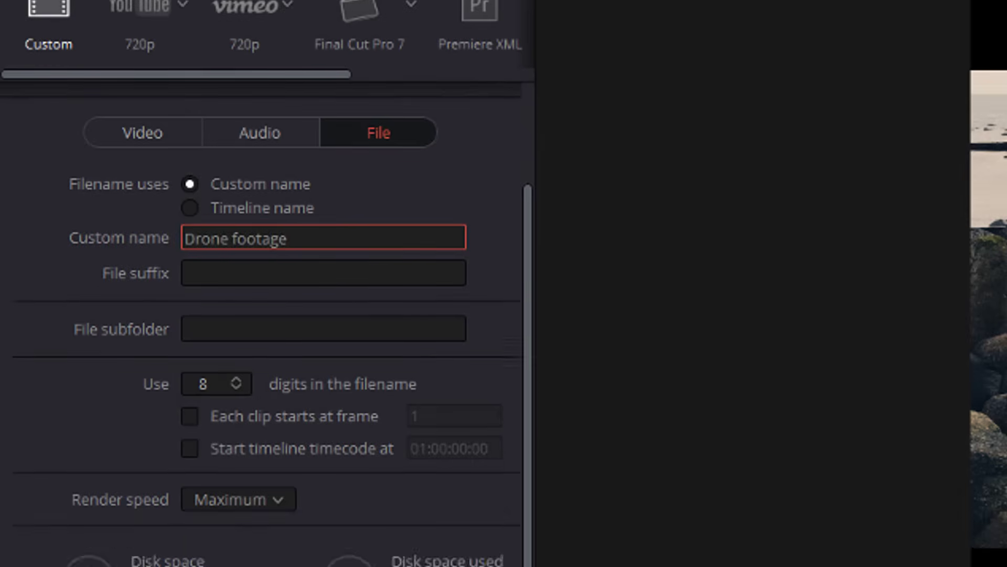
click(427, 447)
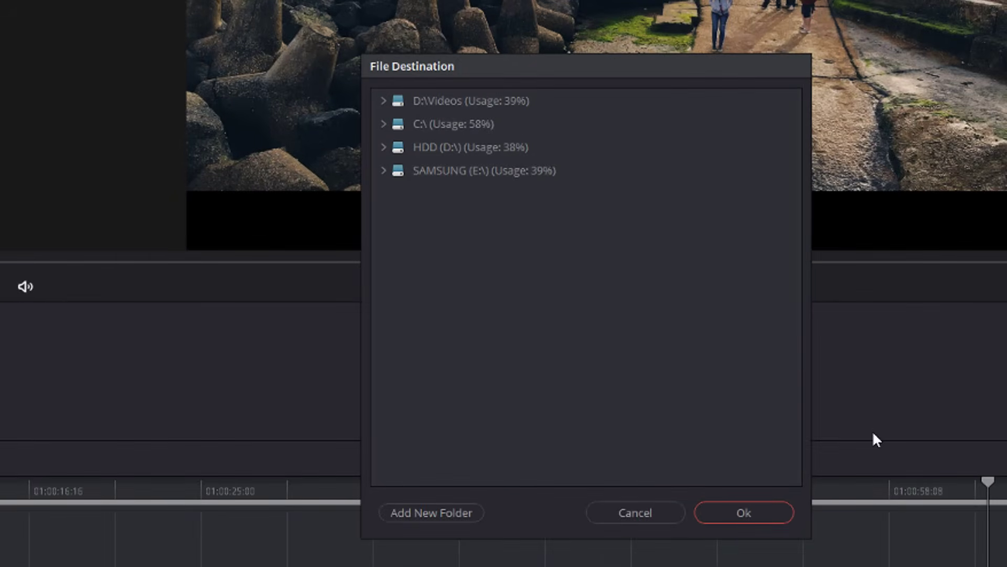
click(664, 518)
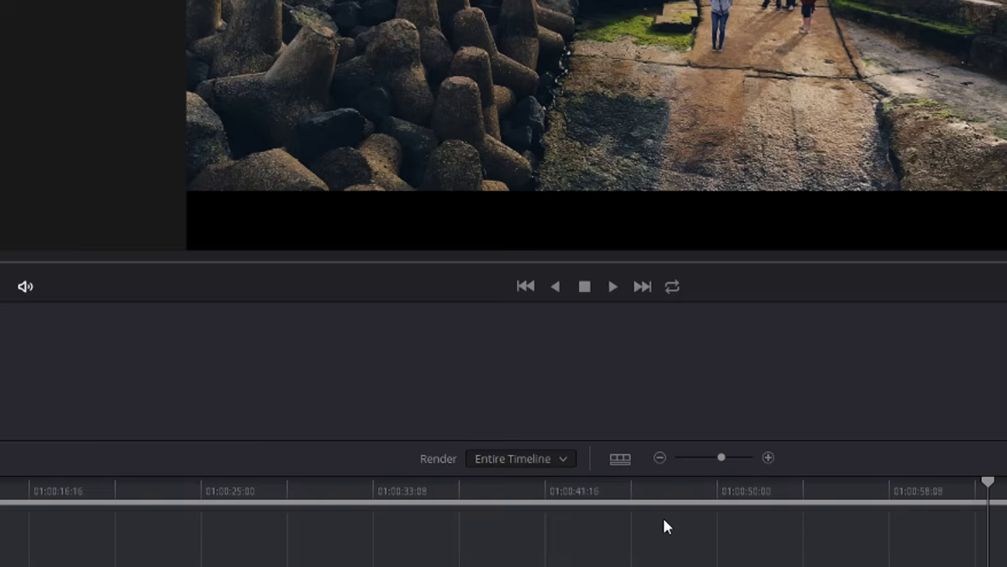